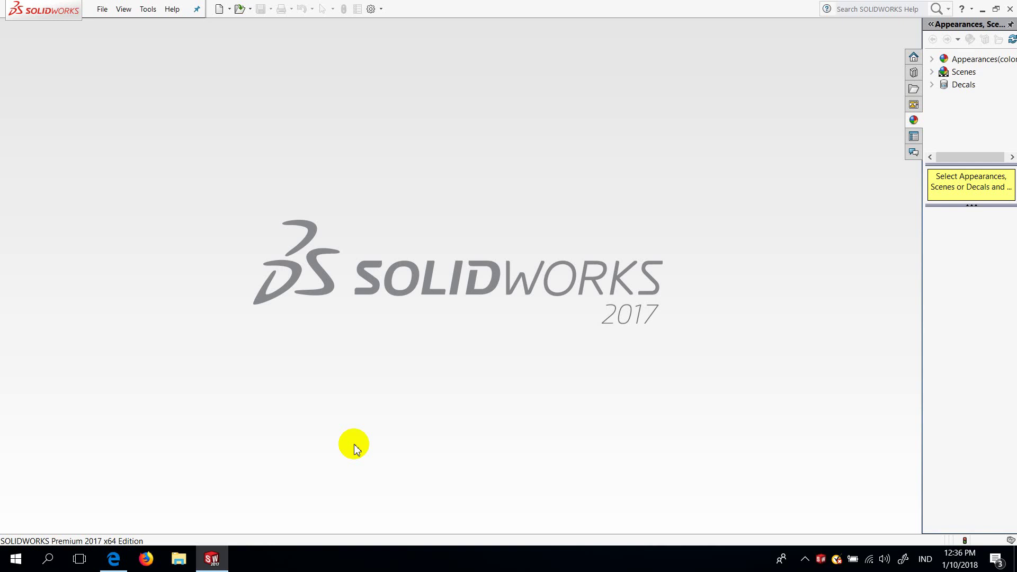
Create a new SOLIDWORKS Part document
click(219, 10)
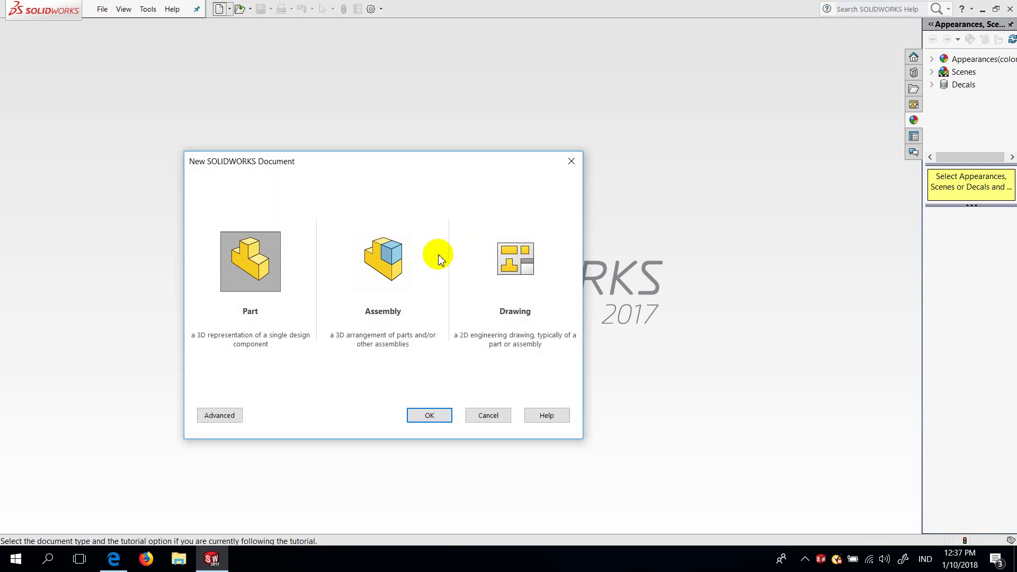
click(258, 266)
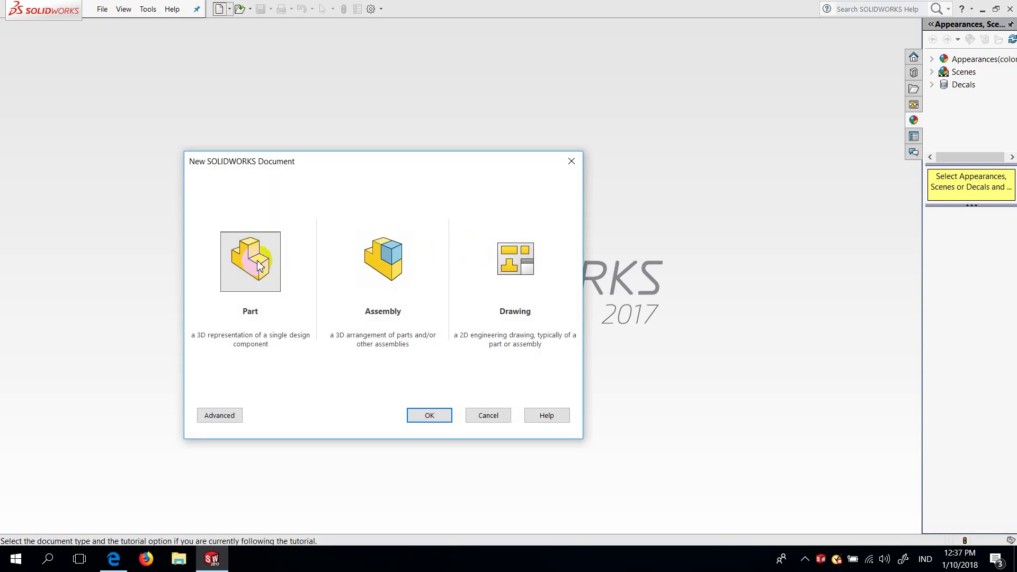
click(427, 416)
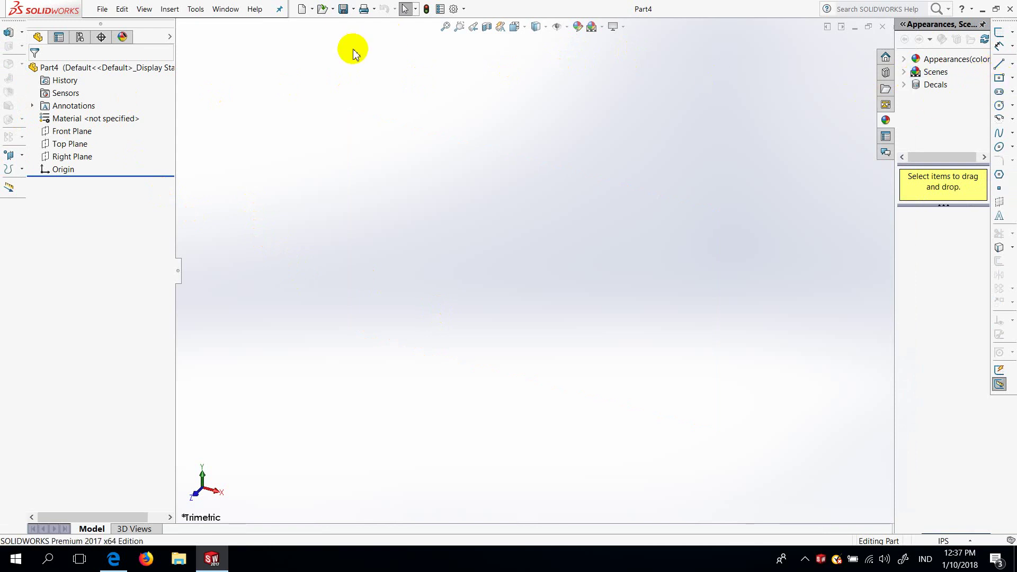
Display the Front, Top and Right planes together and orbit to see all three
click(83, 135)
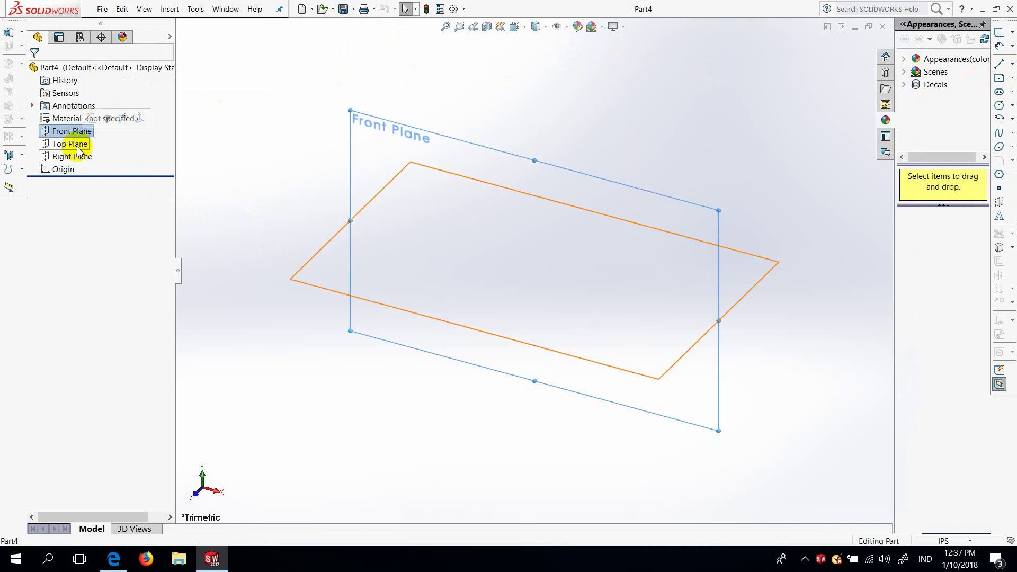
ctrl+click(79, 146)
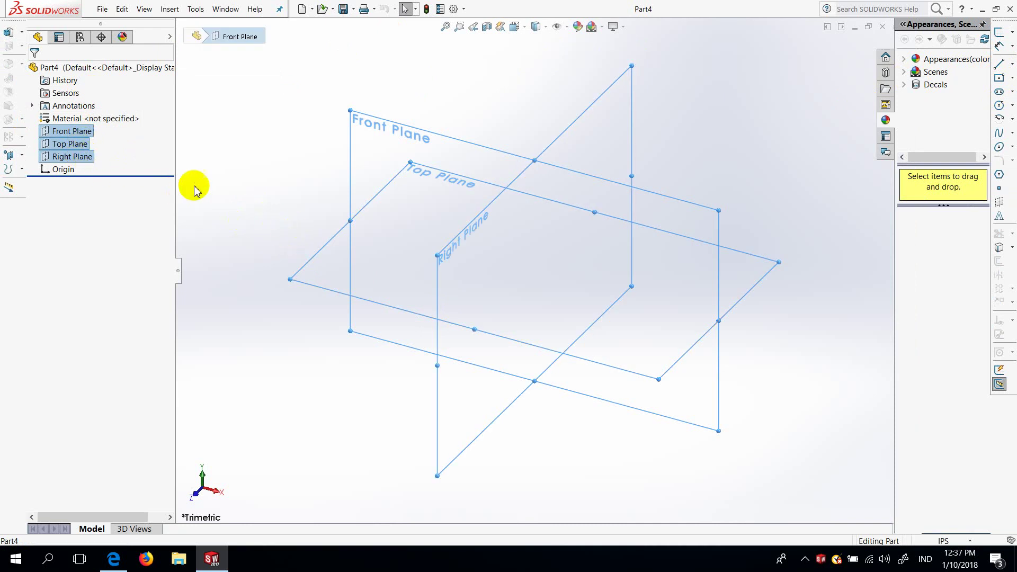
mouse_move(409, 245)
middle_down()
mouse_move(499, 351)
mouse_move(325, 327)
mouse_move(361, 302)
mouse_move(324, 217)
middle_up()
click(324, 217)
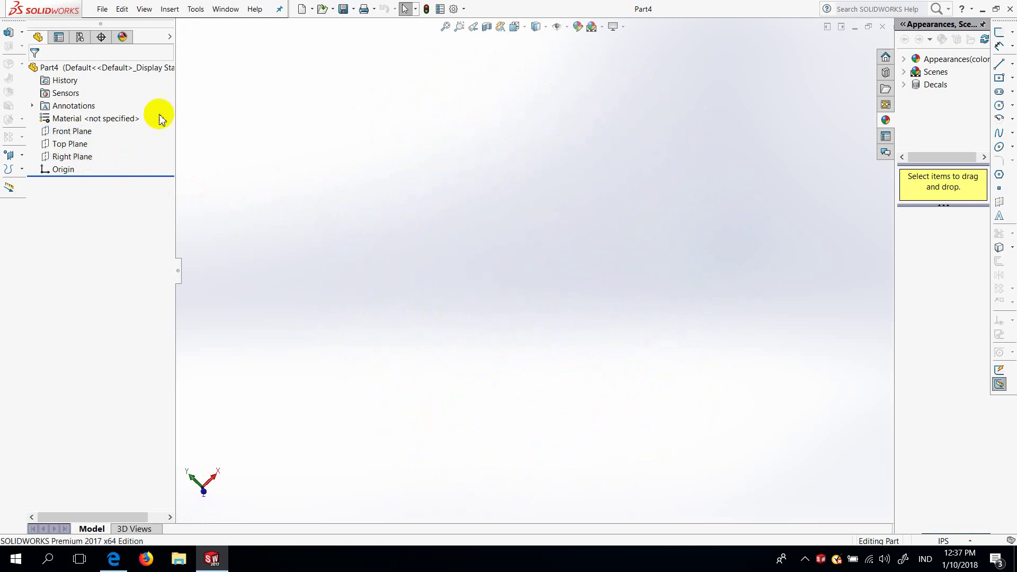
Preview the Front, Top and Right planes one at a time, leaving none selected
click(72, 130)
click(258, 153)
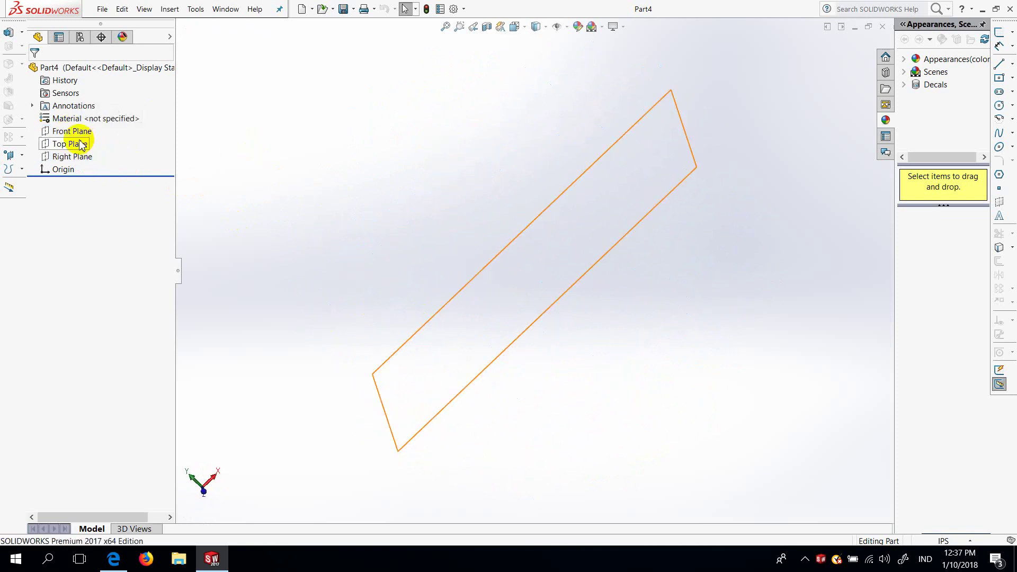
click(70, 143)
click(285, 179)
click(87, 156)
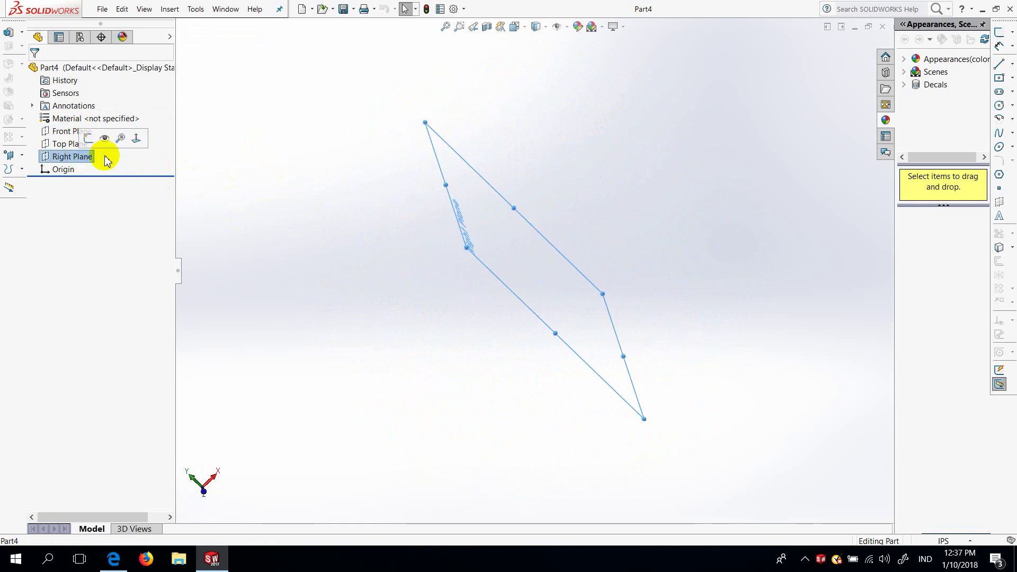
click(253, 181)
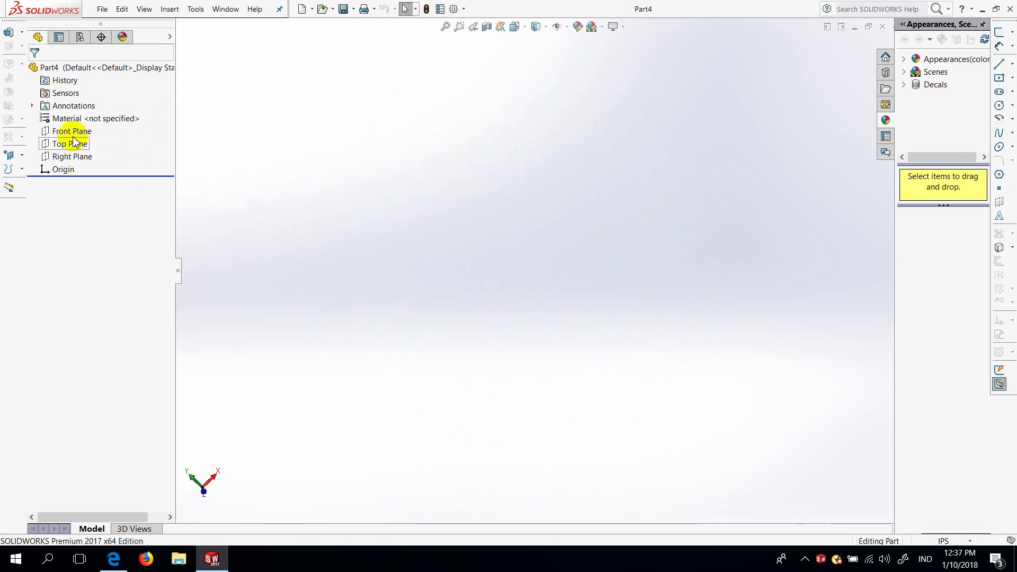
Start Sketch1 on the Front Plane with the Center Rectangle tool active
click(47, 132)
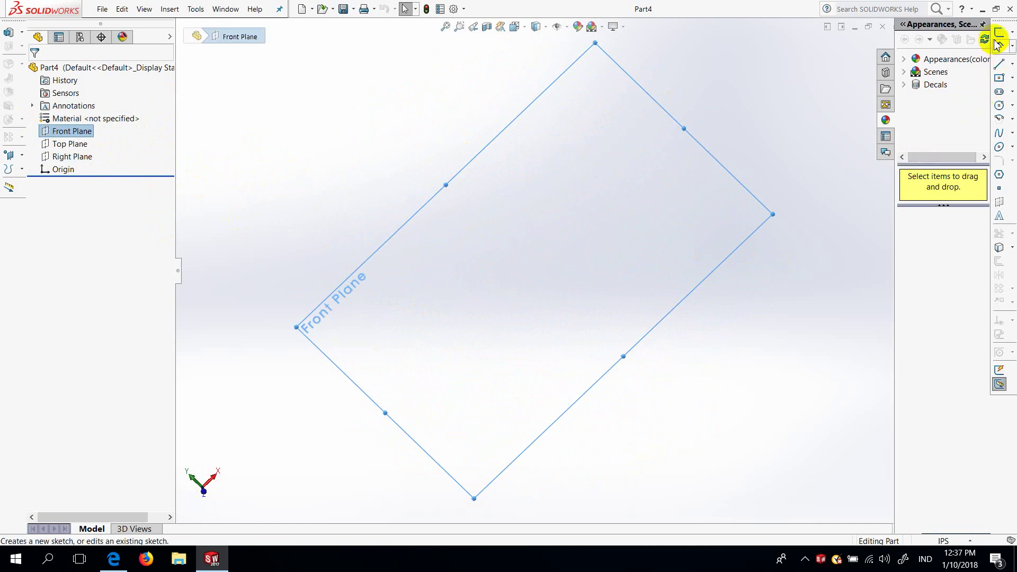
click(996, 32)
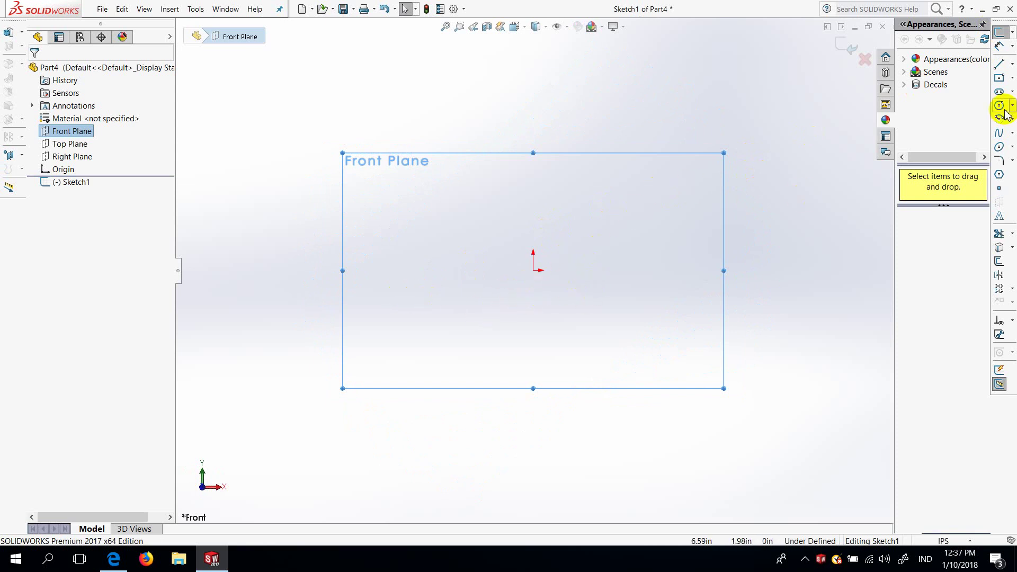
click(1011, 80)
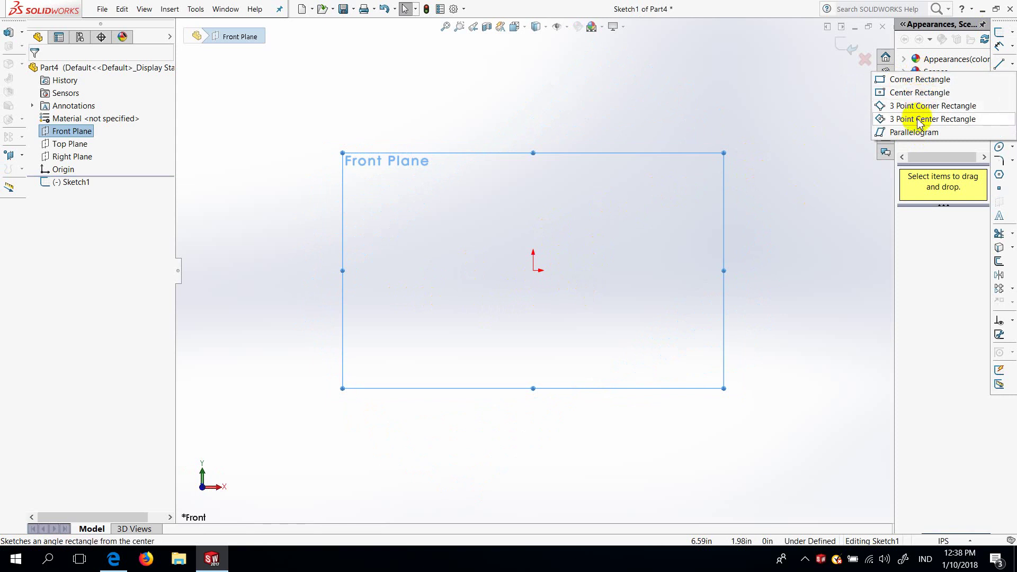
click(893, 96)
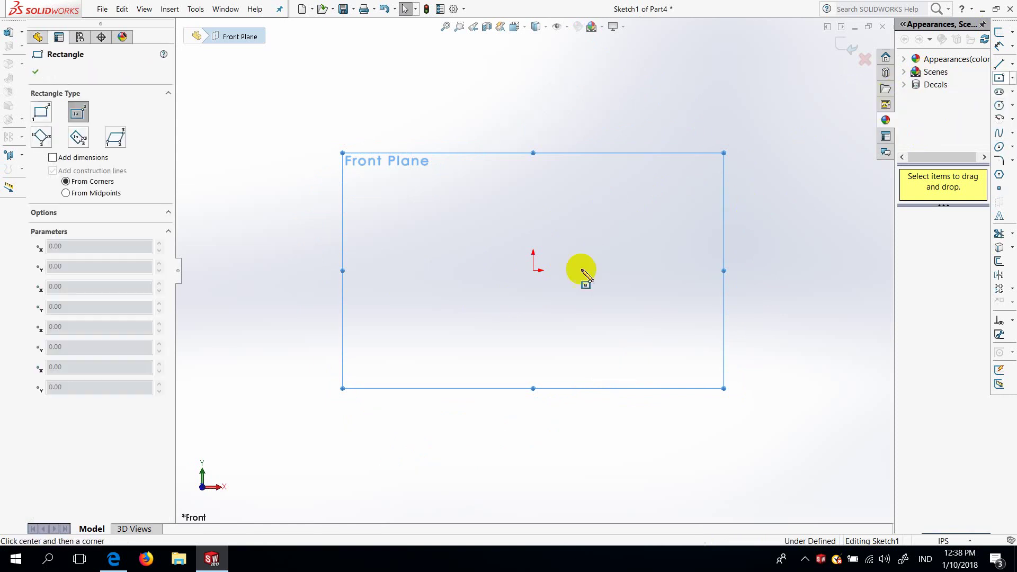
Draw a center rectangle around the origin and view it Normal To the sketch plane
click(534, 270)
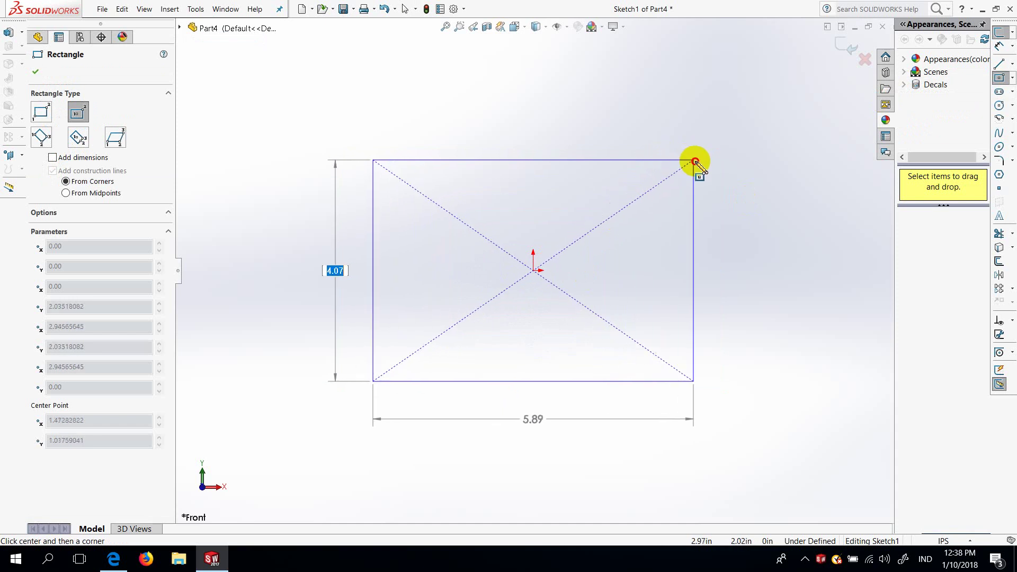
click(695, 161)
mouse_move(606, 245)
middle_down()
mouse_move(811, 295)
mouse_move(836, 263)
mouse_move(536, 332)
mouse_move(629, 374)
mouse_move(597, 408)
mouse_move(684, 327)
mouse_move(615, 293)
middle_up()
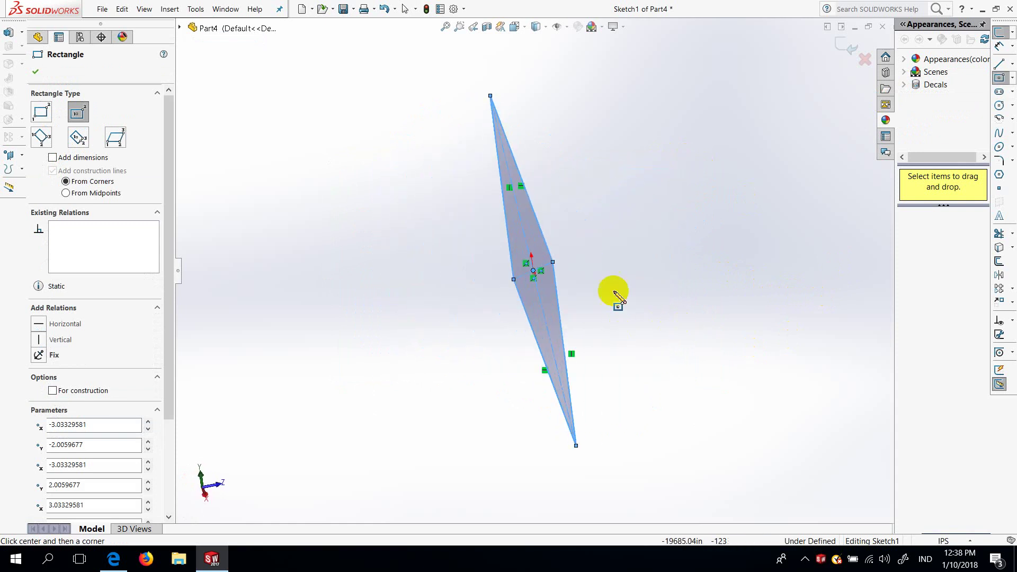
click(525, 30)
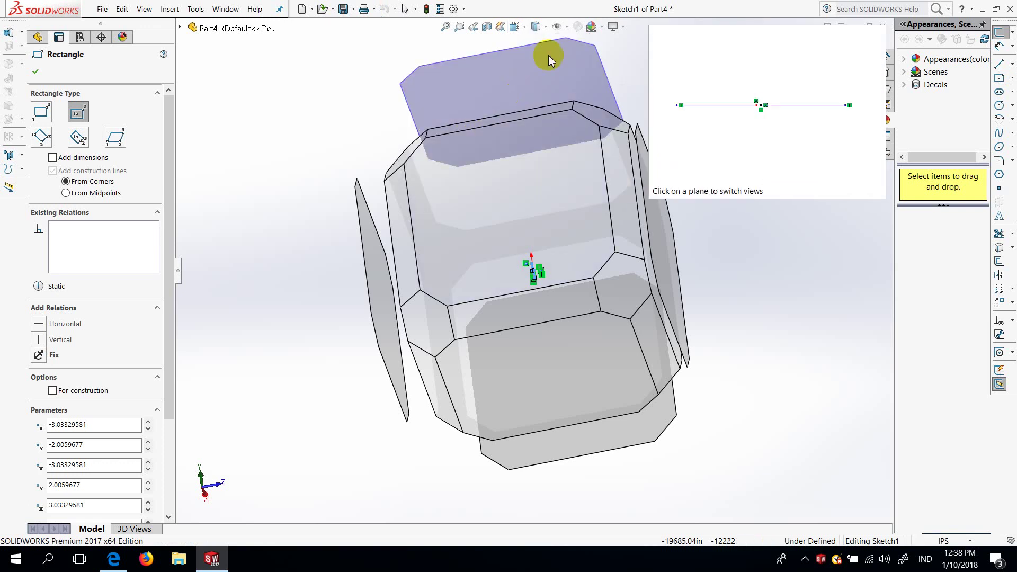
click(524, 29)
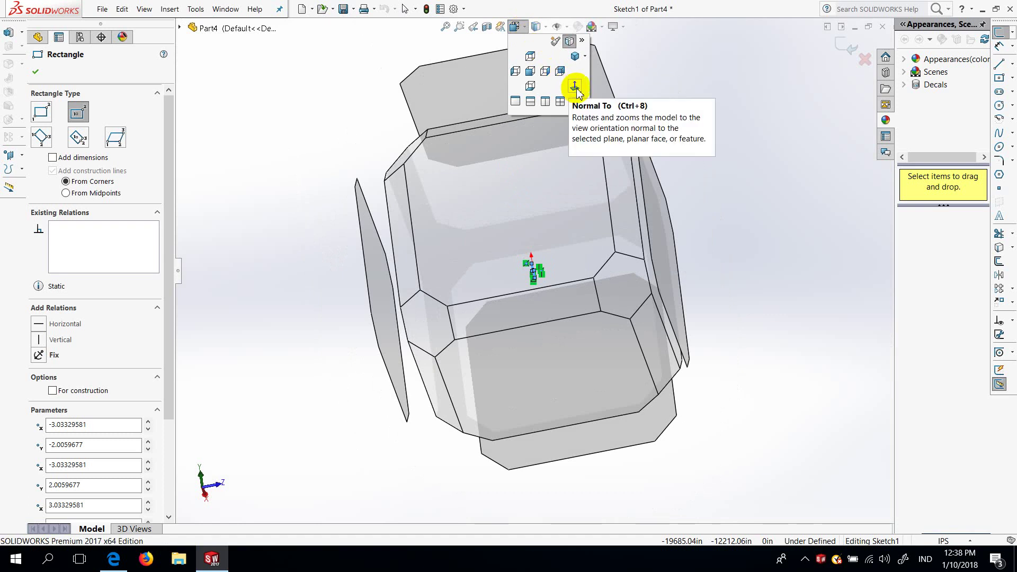
click(575, 87)
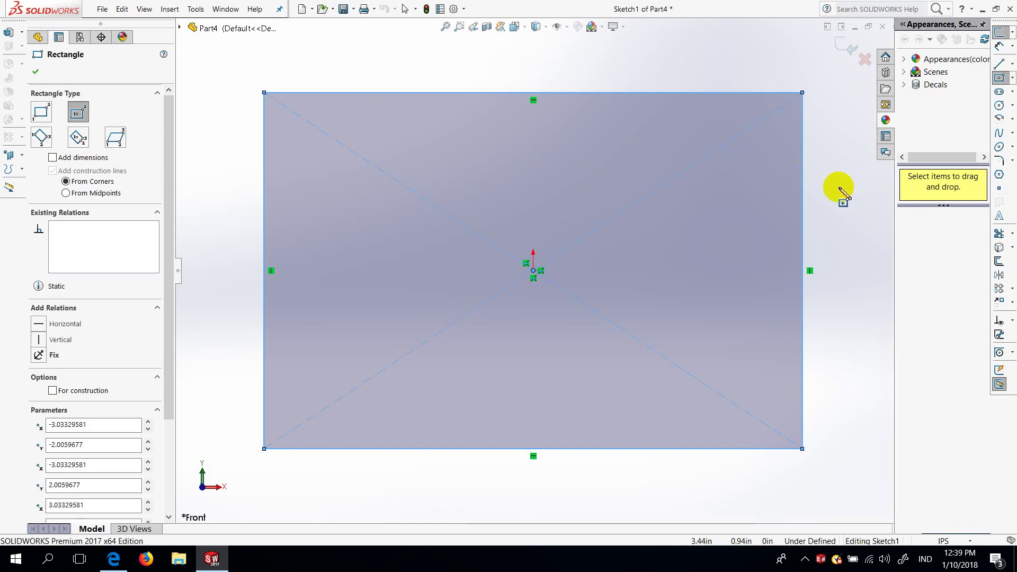
Dimension the rectangle's top edge 100 and right edge 80 with Smart Dimension
click(999, 48)
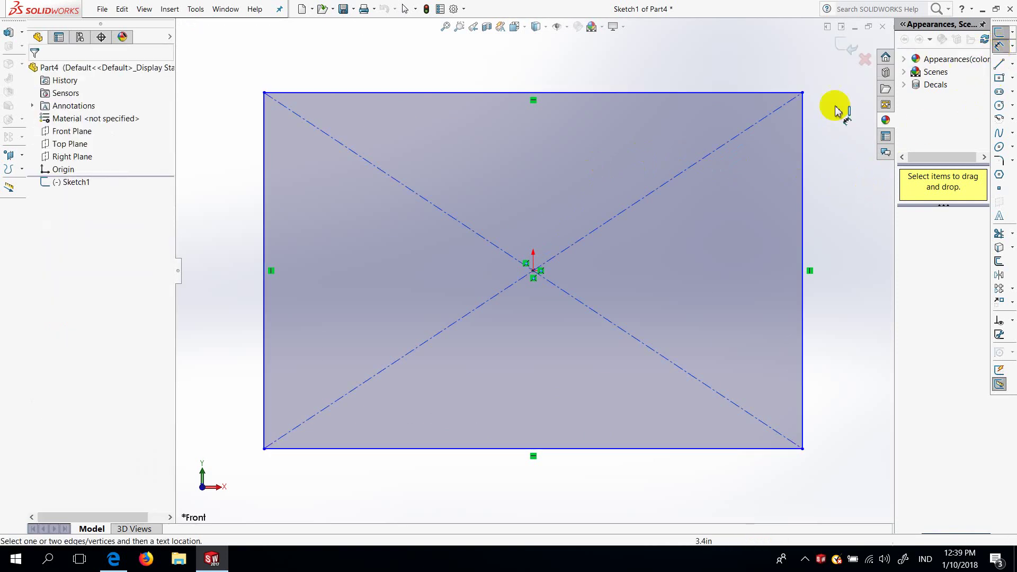
click(577, 93)
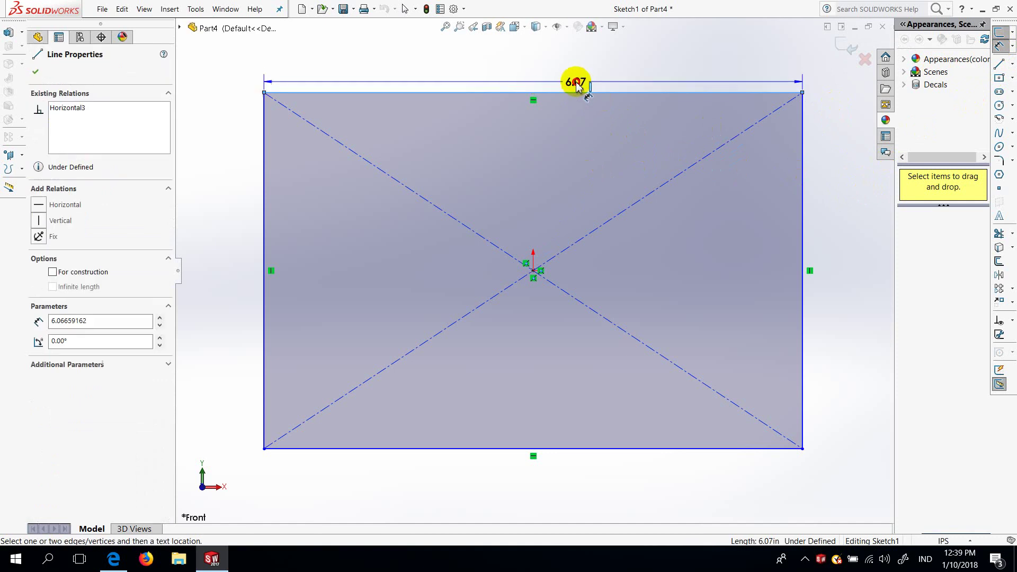
click(585, 59)
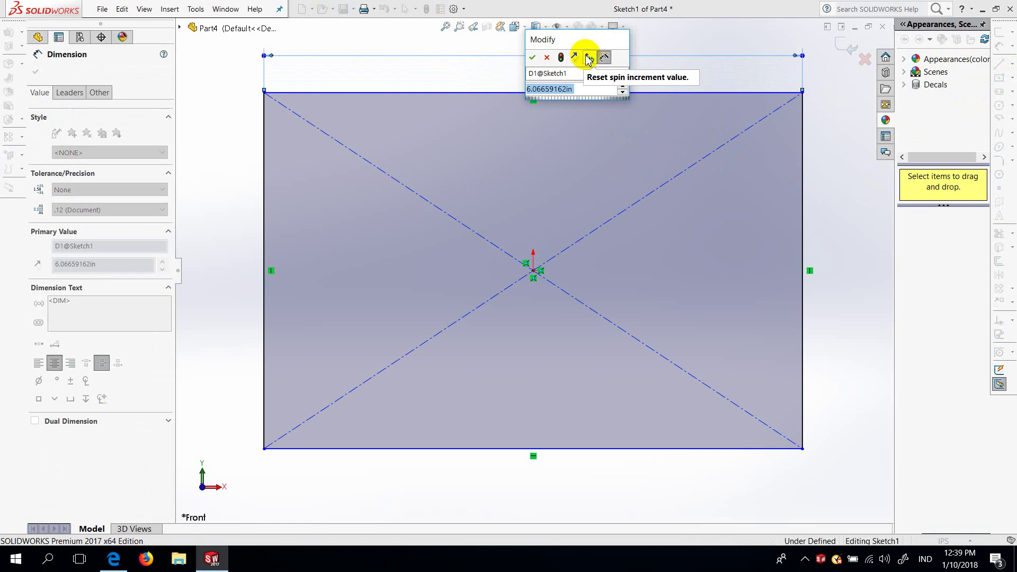
text(100)
key(Return)
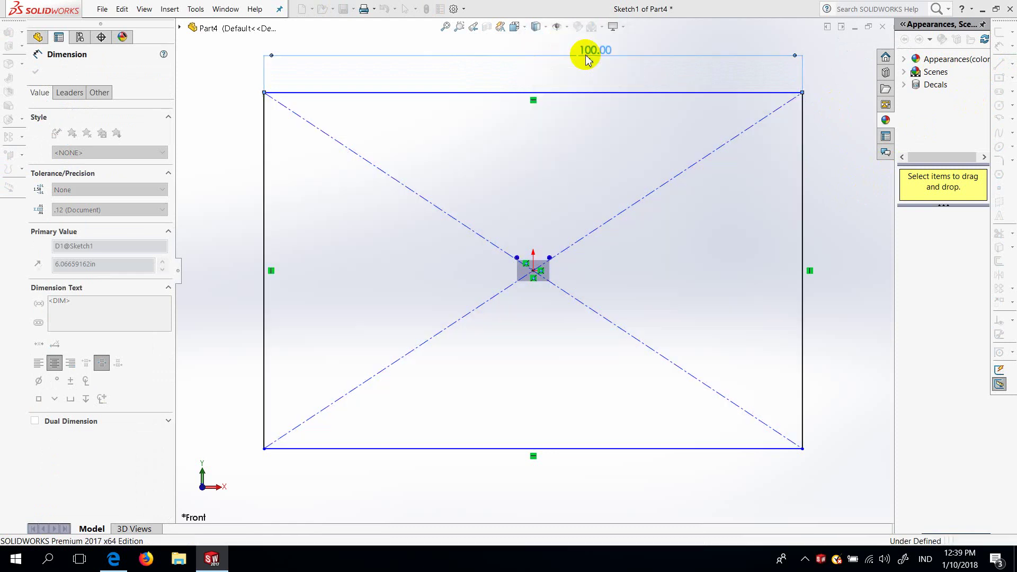
click(803, 180)
click(836, 187)
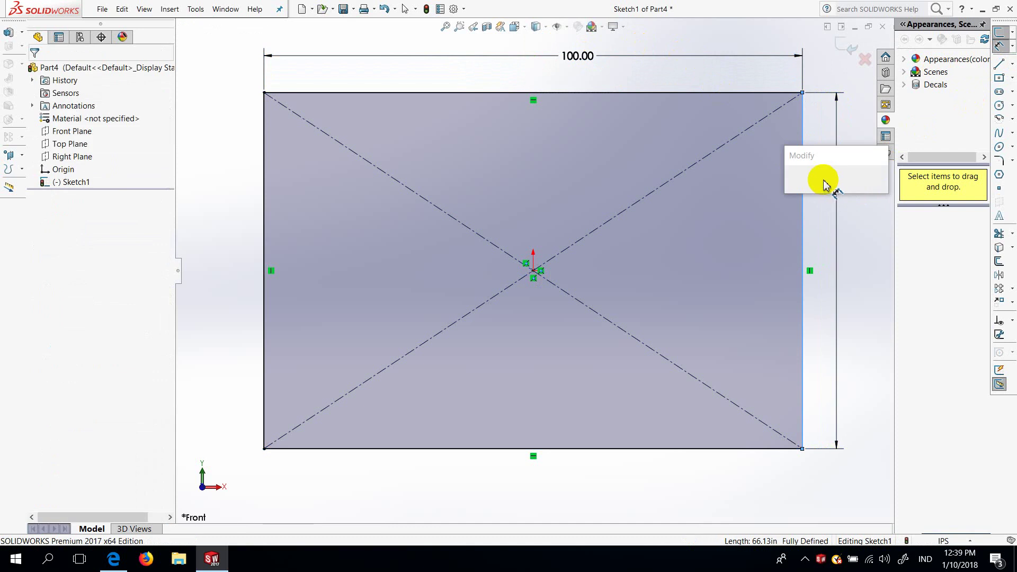
text(80)
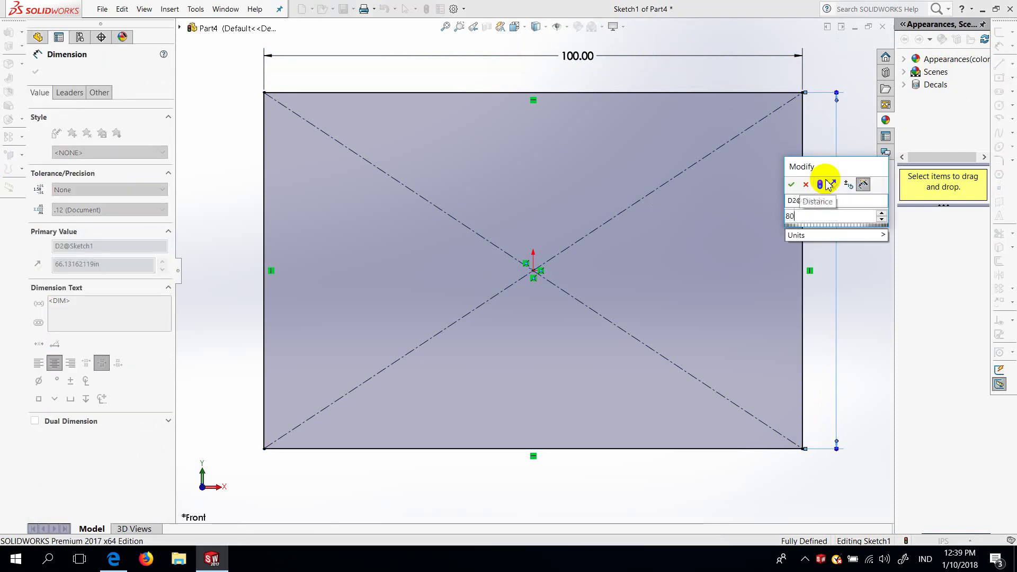
key(Return)
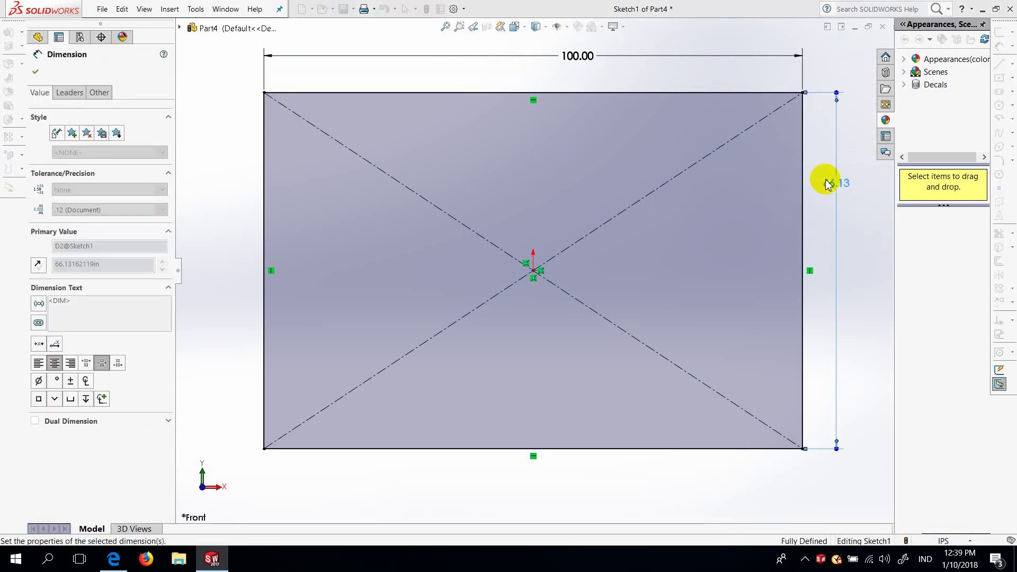
click(32, 74)
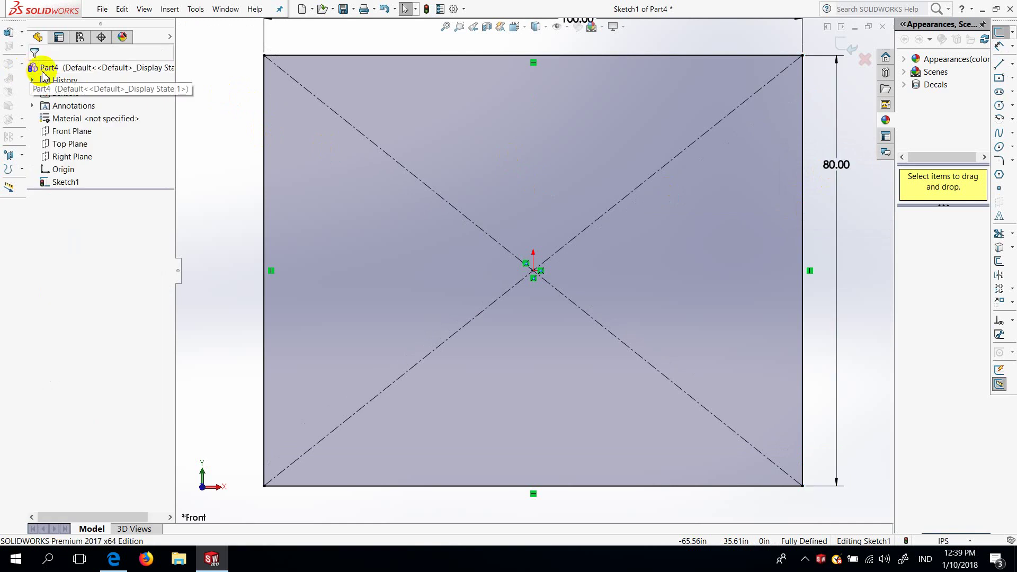
Start an Extruded Boss/Base from Sketch1 and orbit to inspect the preview
click(22, 34)
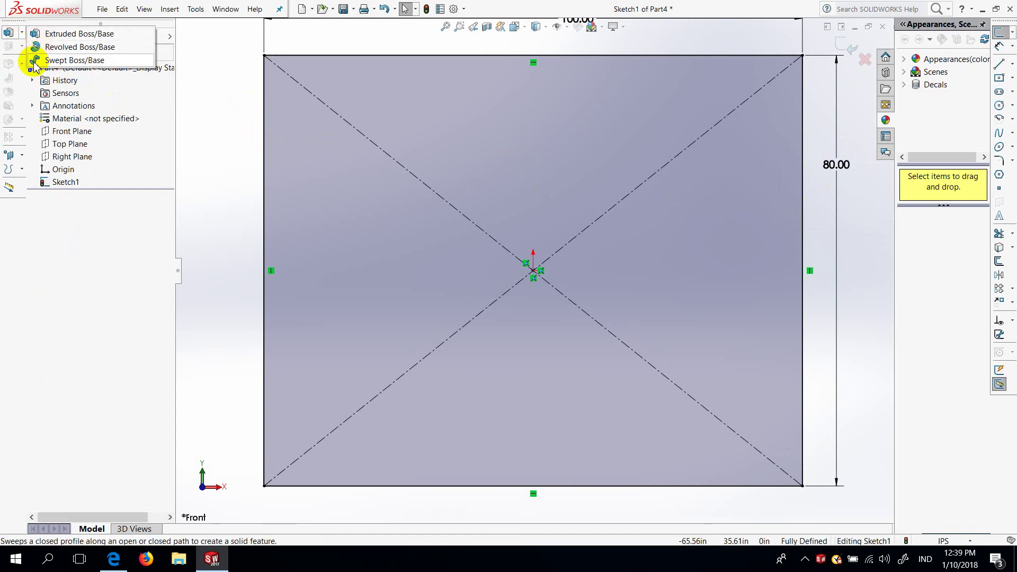
click(45, 37)
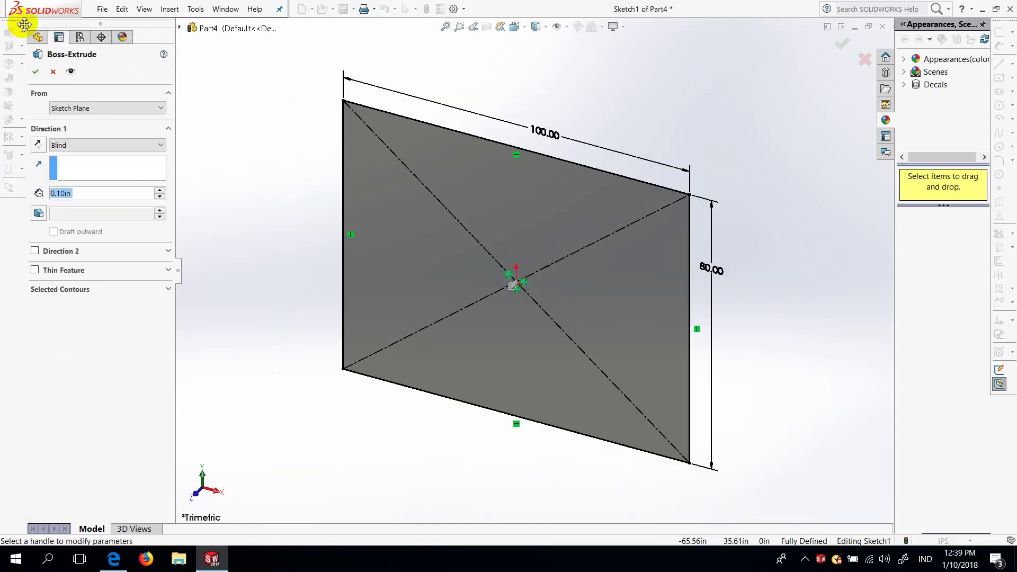
mouse_move(392, 213)
middle_down()
mouse_move(445, 264)
mouse_move(436, 186)
mouse_move(508, 221)
mouse_move(427, 200)
middle_up()
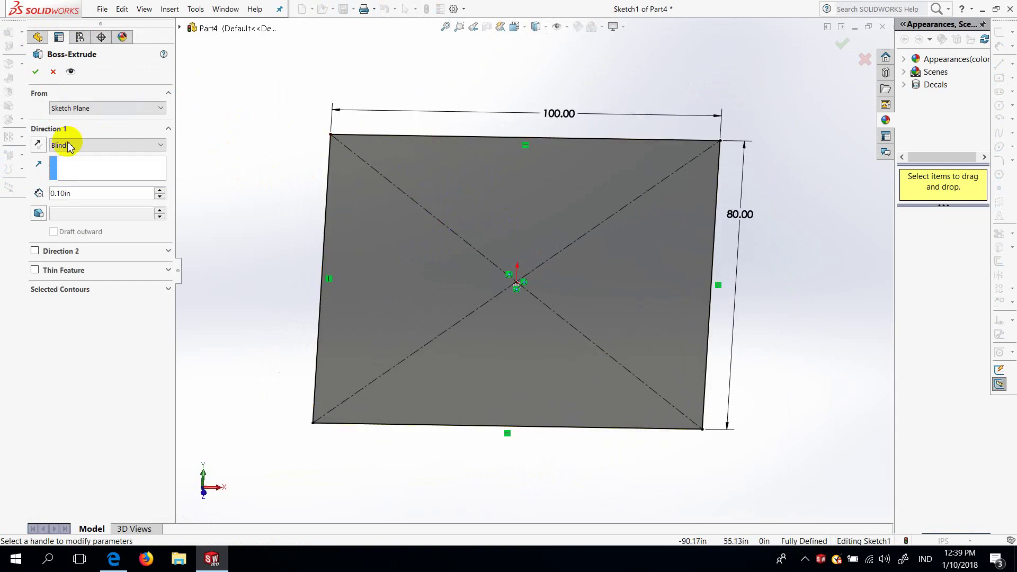
mouse_move(494, 307)
middle_down()
mouse_move(523, 316)
mouse_move(540, 279)
mouse_move(599, 270)
mouse_move(617, 288)
middle_up()
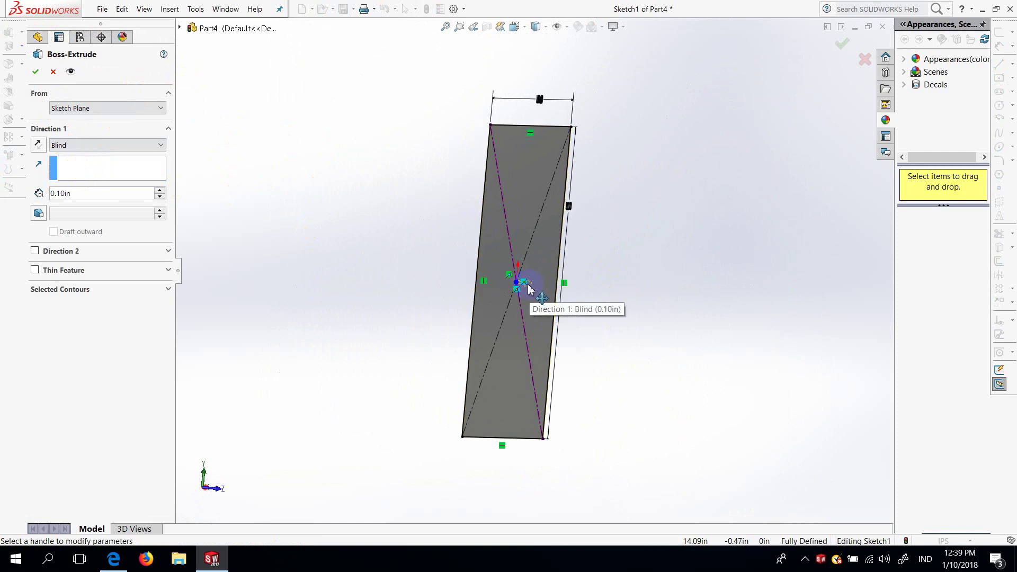
drag(529, 288, 568, 298)
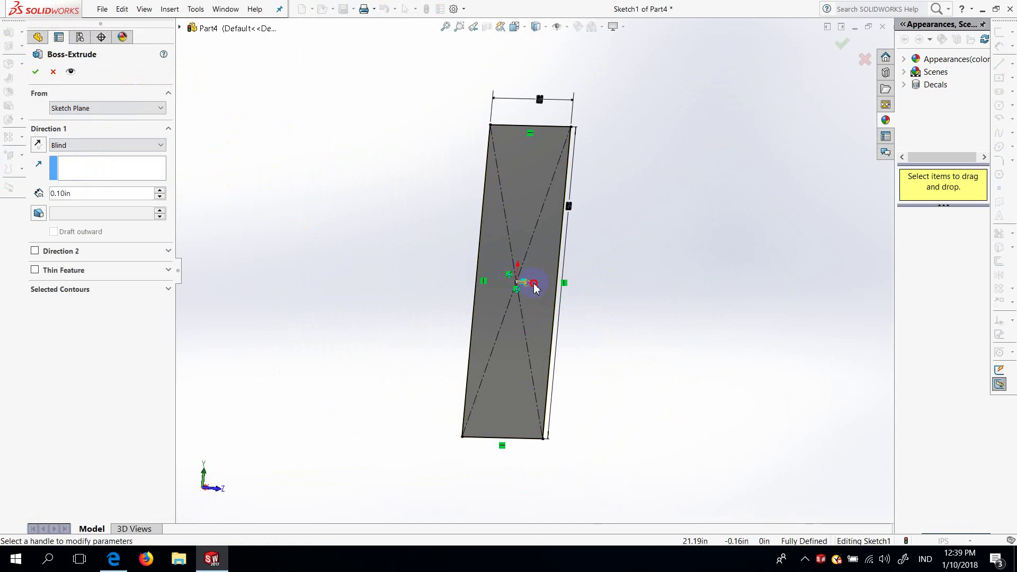
middle_drag(542, 288, 543, 288)
mouse_move(502, 199)
middle_down()
mouse_move(420, 170)
mouse_move(509, 267)
middle_up()
Set the Blind extrusion depth to 60 in the original direction and accept Boss-Extrude1
click(515, 284)
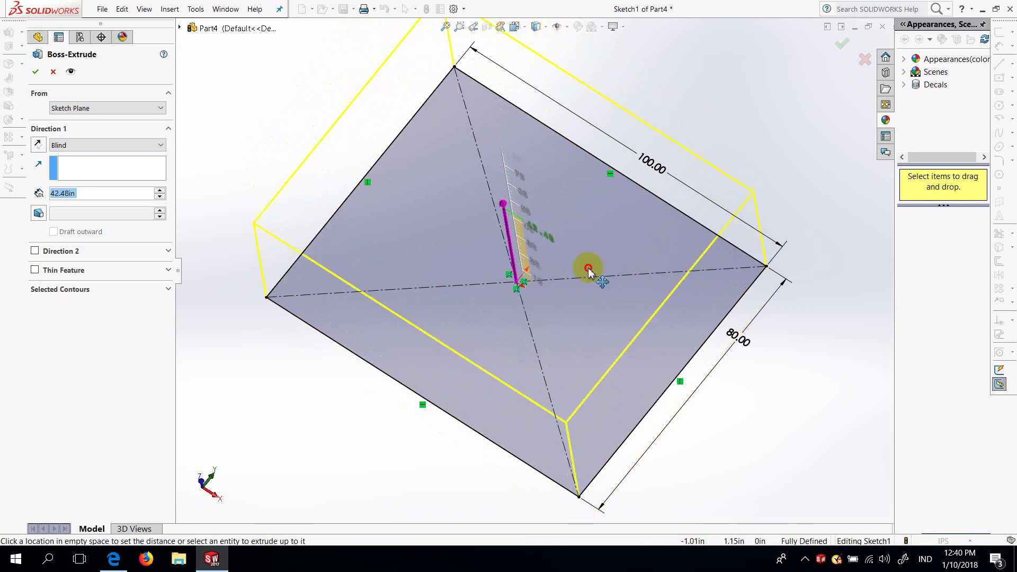
click(194, 128)
click(38, 145)
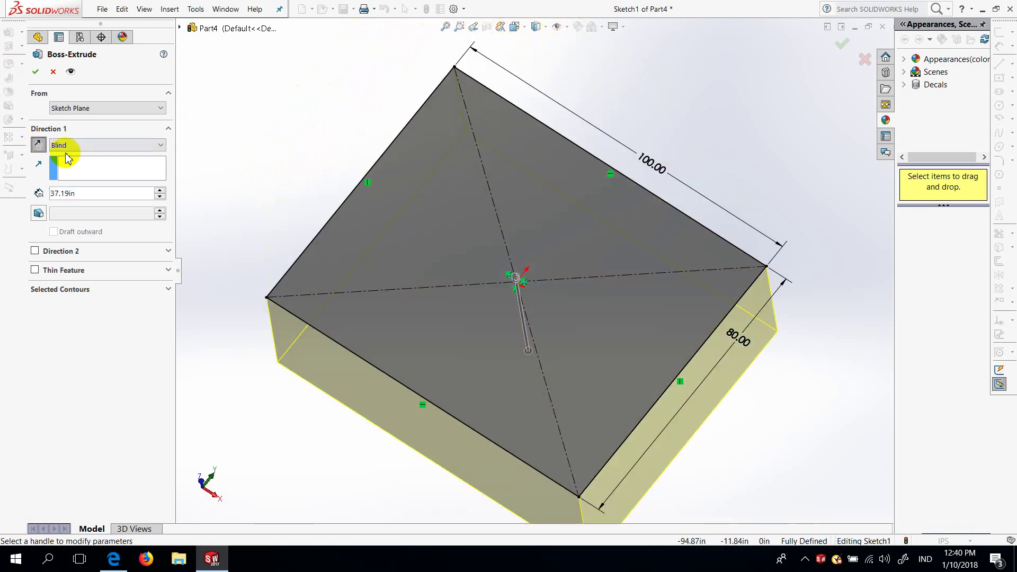
mouse_move(519, 281)
middle_down()
mouse_move(567, 273)
mouse_move(531, 277)
middle_up()
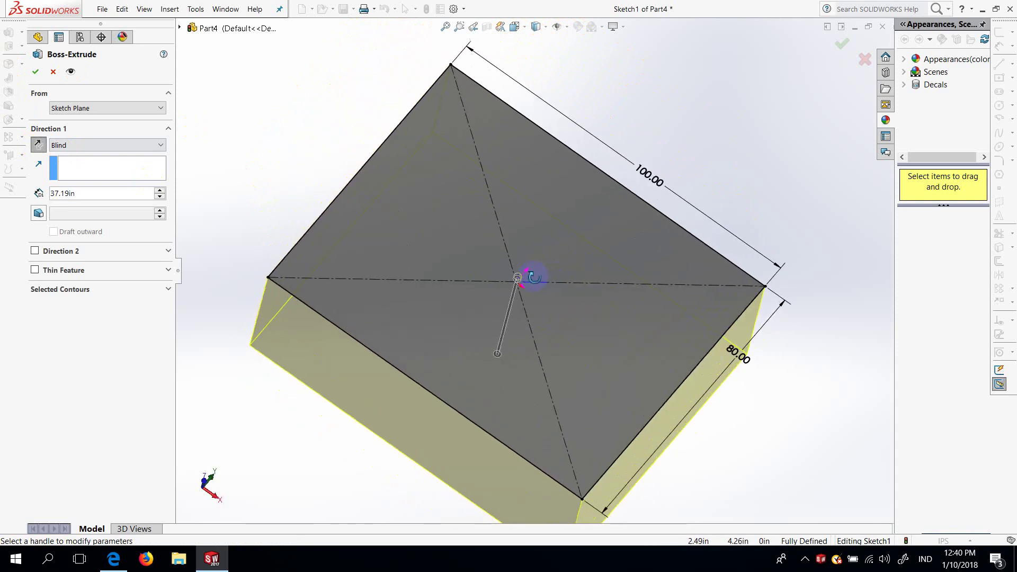
click(37, 145)
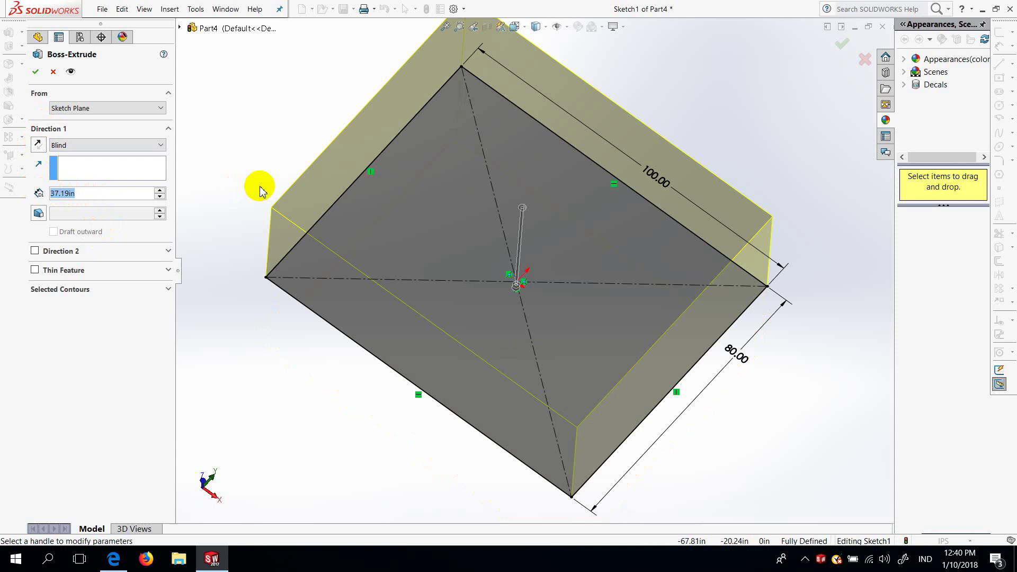
text(60)
key(Return)
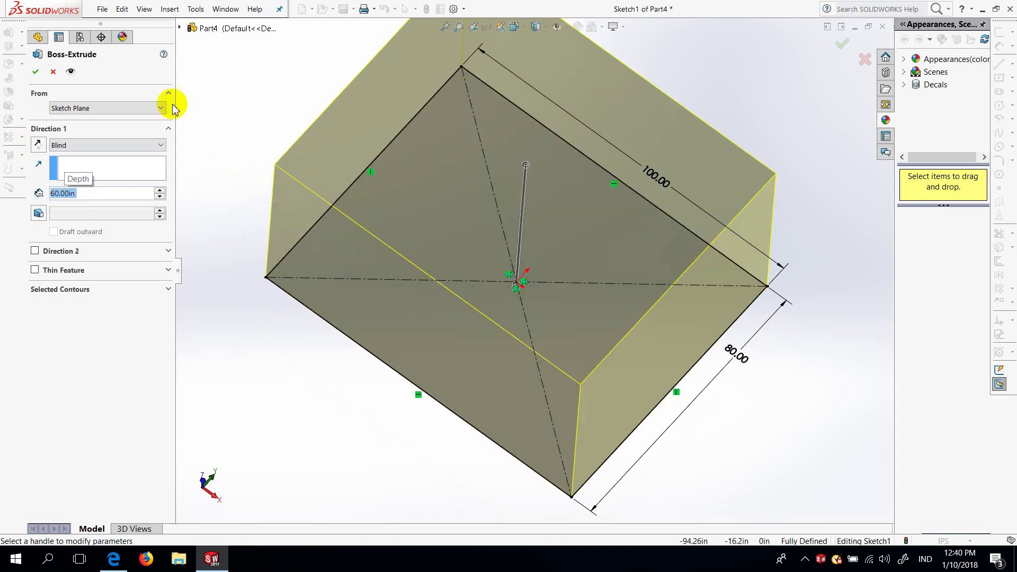
click(35, 71)
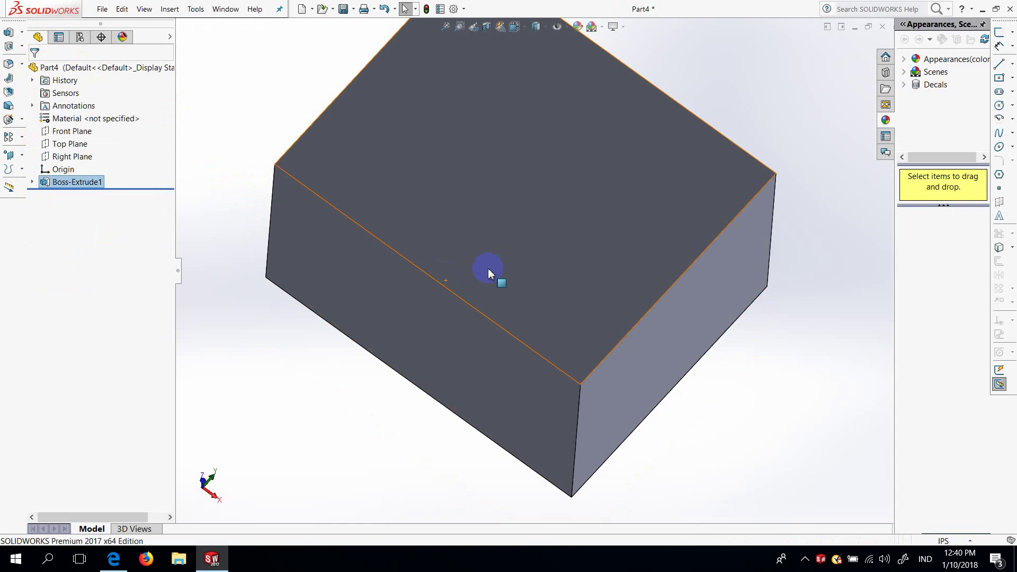
click(483, 268)
middle_drag(486, 268, 663, 245)
click(664, 245)
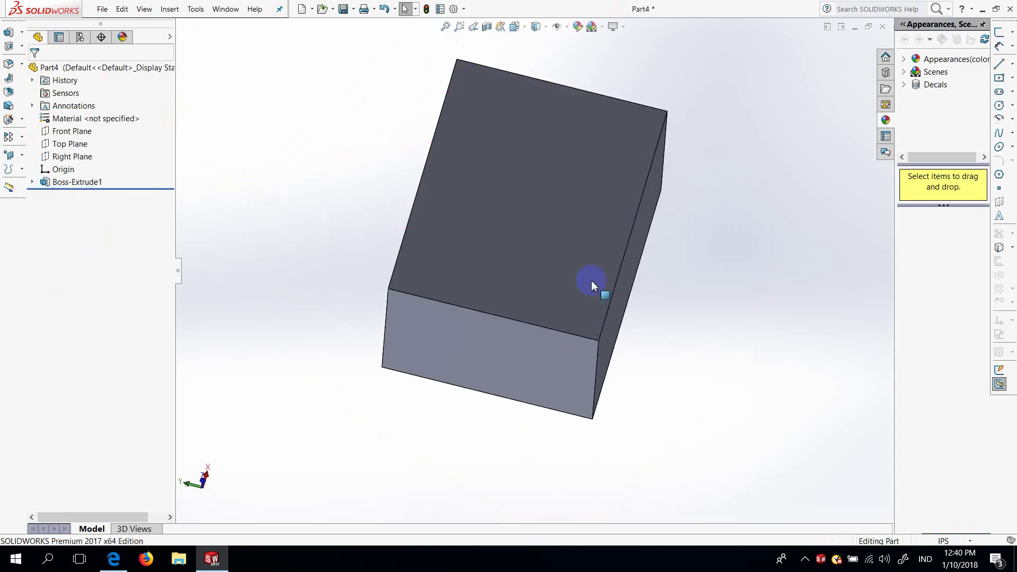
mouse_move(523, 286)
middle_down()
mouse_move(437, 195)
mouse_move(404, 265)
mouse_move(536, 404)
mouse_move(722, 488)
mouse_move(549, 297)
mouse_move(523, 329)
mouse_move(454, 345)
mouse_move(488, 404)
mouse_move(459, 272)
mouse_move(652, 422)
mouse_move(650, 363)
mouse_move(567, 300)
mouse_move(558, 406)
mouse_move(370, 316)
mouse_move(420, 212)
mouse_move(466, 297)
mouse_move(458, 363)
mouse_move(421, 345)
mouse_move(504, 236)
mouse_move(568, 355)
mouse_move(551, 287)
mouse_move(586, 375)
mouse_move(498, 320)
mouse_move(580, 252)
mouse_move(455, 237)
mouse_move(546, 284)
mouse_move(411, 182)
mouse_move(386, 279)
mouse_move(373, 125)
middle_up()
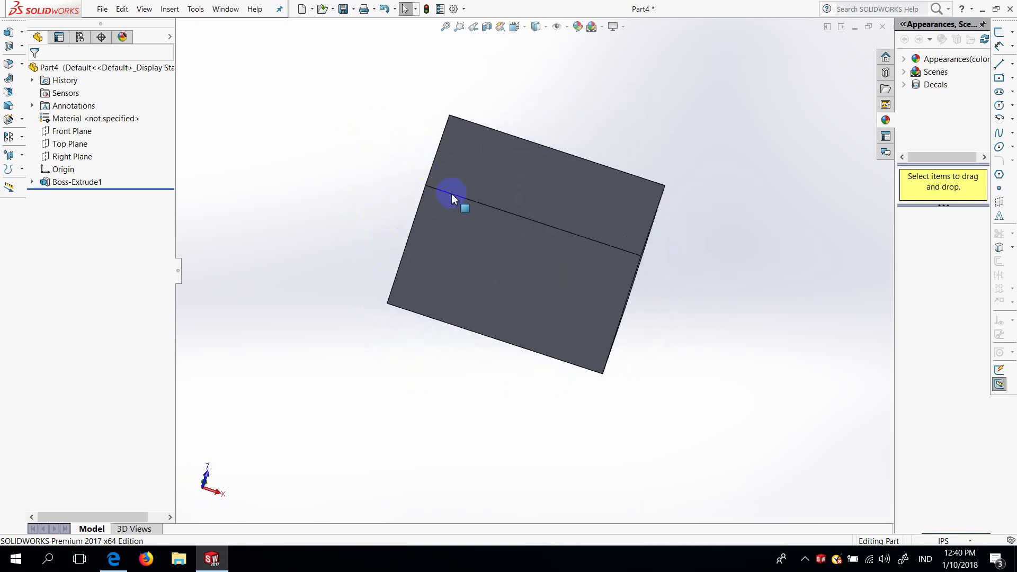
mouse_move(452, 196)
middle_down()
mouse_move(556, 268)
mouse_move(557, 288)
mouse_move(434, 300)
mouse_move(512, 208)
mouse_move(531, 222)
mouse_move(499, 188)
mouse_move(442, 256)
mouse_move(465, 265)
mouse_move(561, 379)
mouse_move(430, 259)
mouse_move(573, 295)
mouse_move(668, 346)
middle_up()
middle_drag(569, 231, 611, 301)
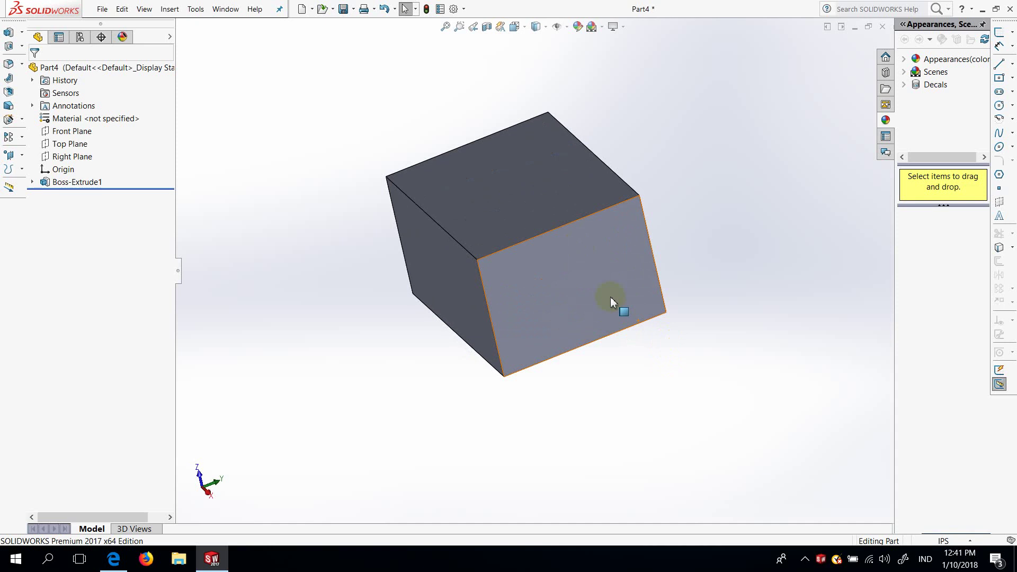